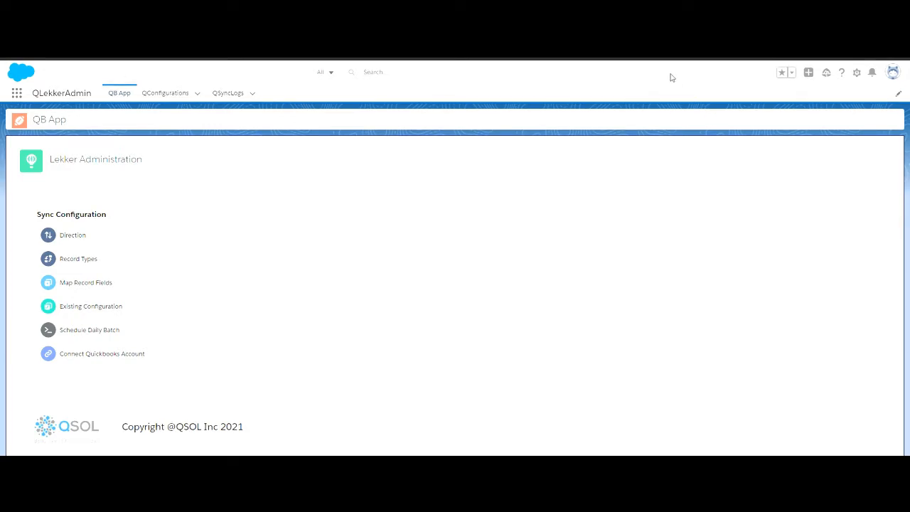
Open the Account object's Account Layout page layout for editing from the Object Manager in Setup
left_click(857, 71)
left_click(789, 99)
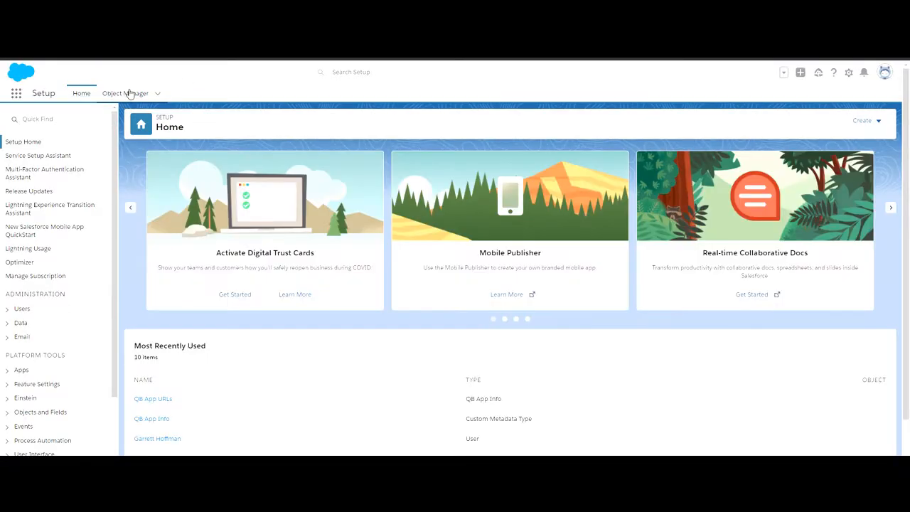
left_click(132, 98)
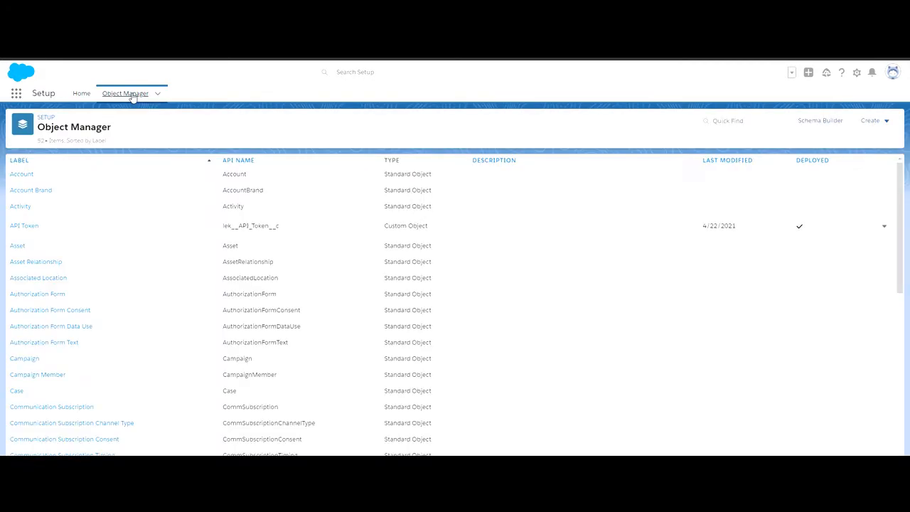
left_click(26, 177)
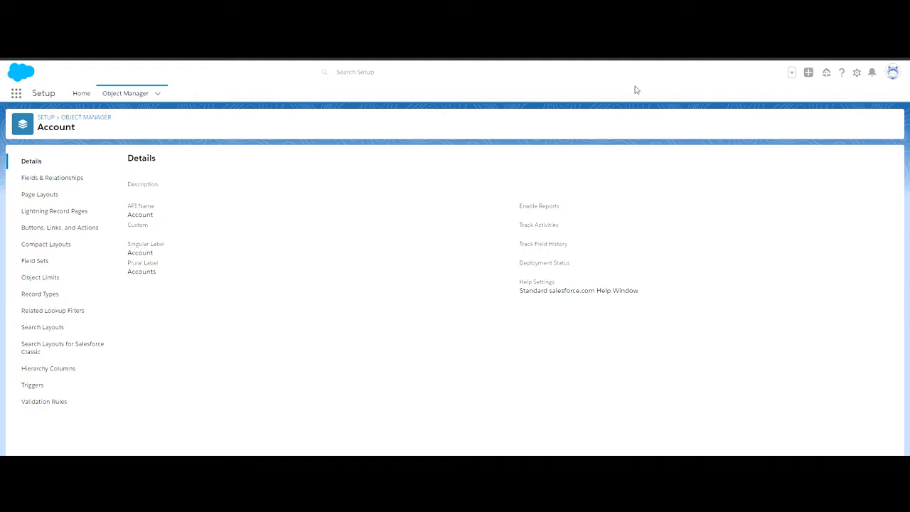
left_click(95, 198)
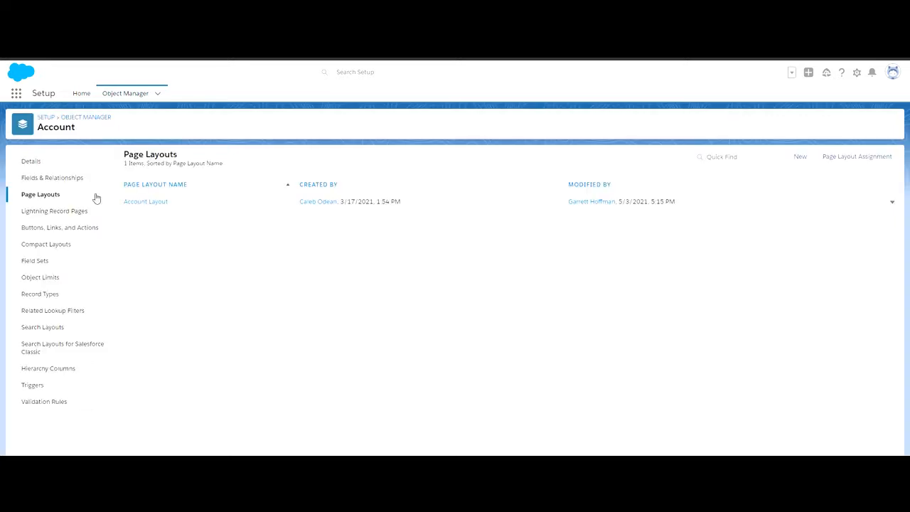
left_click(139, 203)
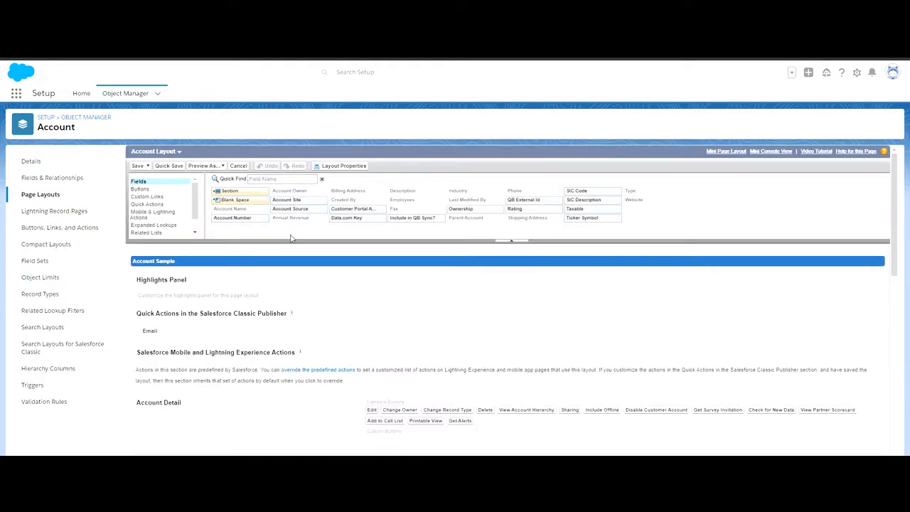
Add the "Include in QB Sync?" field below Parent Account in the Account Information section and save the layout
scroll(424, 349, "down", 2)
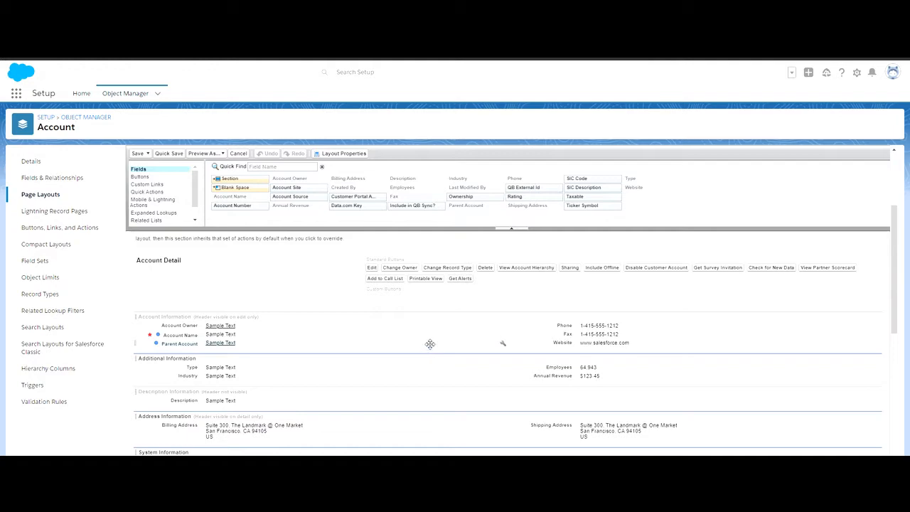
left_click_drag(419, 208, 344, 352)
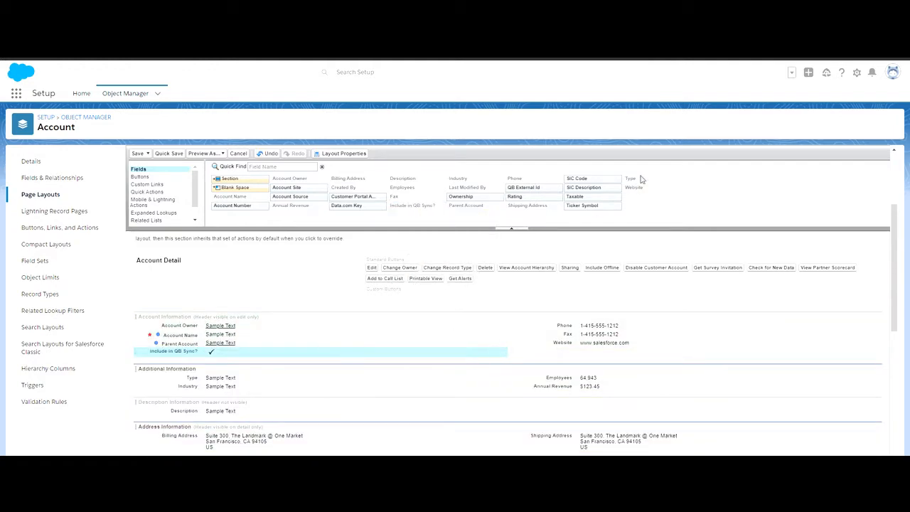
left_click(140, 153)
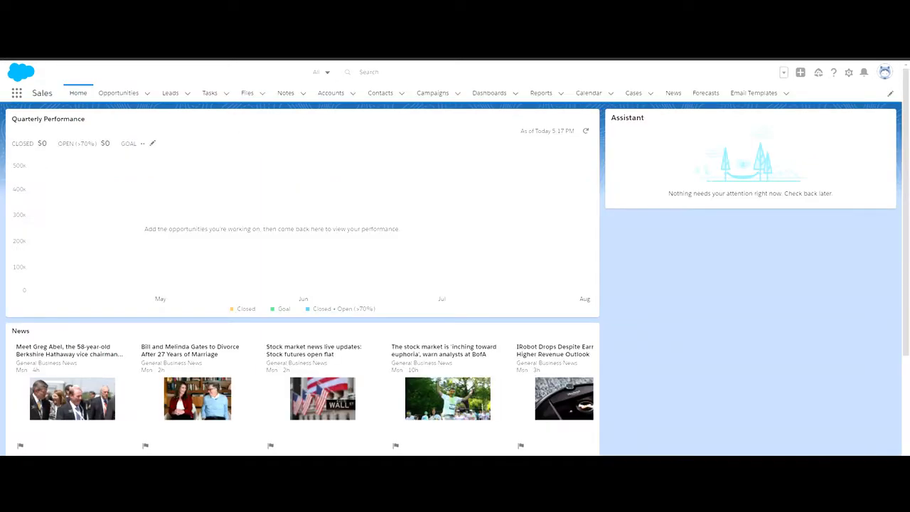
Show the All Accounts list view of the Accounts in the Sales app
left_click(330, 93)
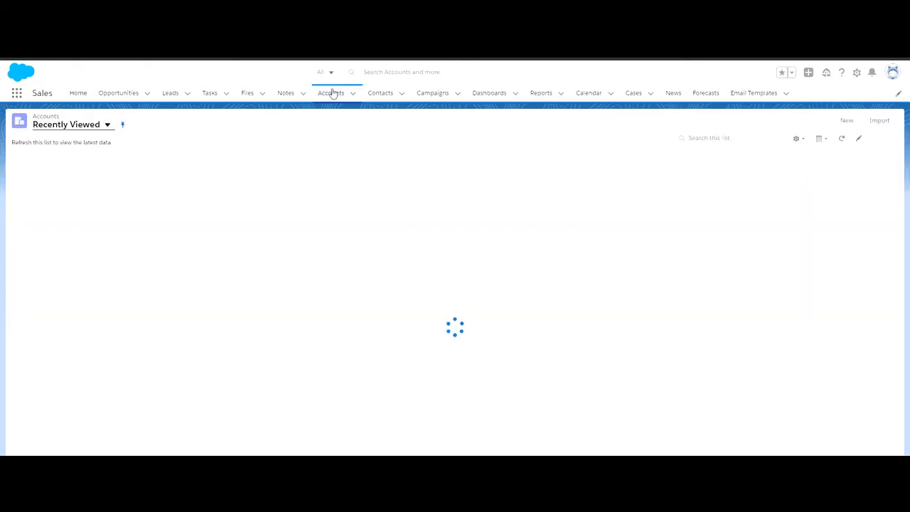
left_click(106, 125)
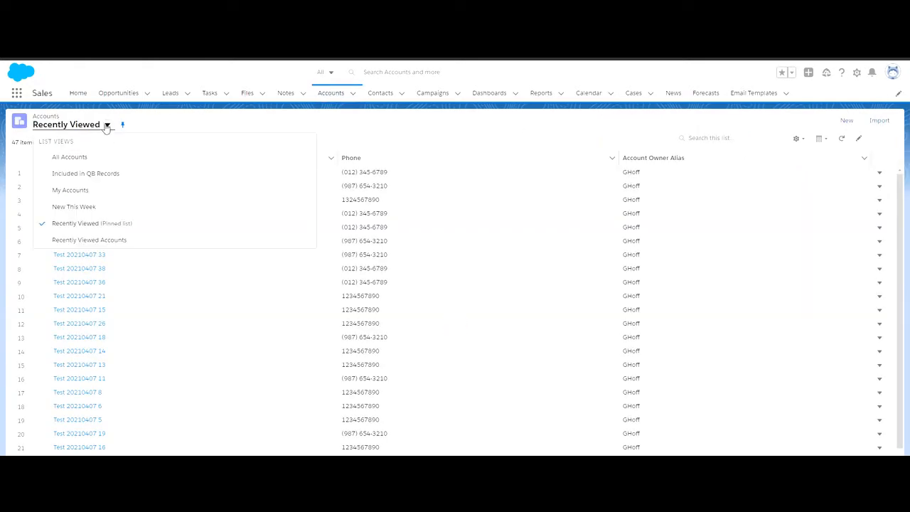
left_click(108, 162)
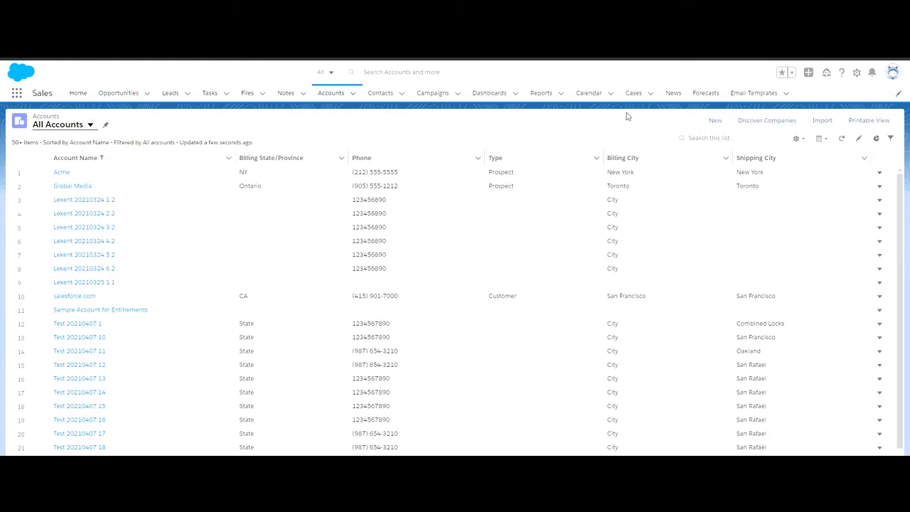
Add the "Include in QB Sync?" field to the visible fields of the All Accounts list view
left_click(802, 140)
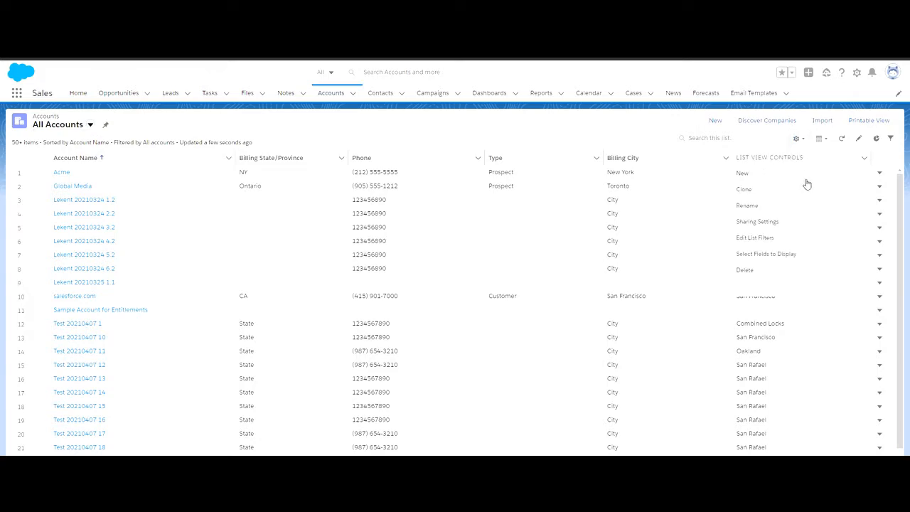
left_click(786, 254)
scroll(407, 297, "down", 6)
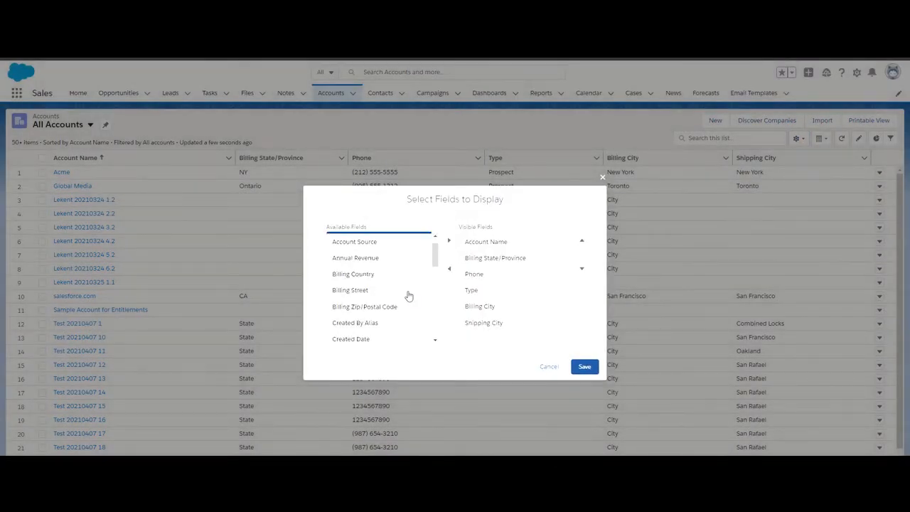
left_click(401, 294)
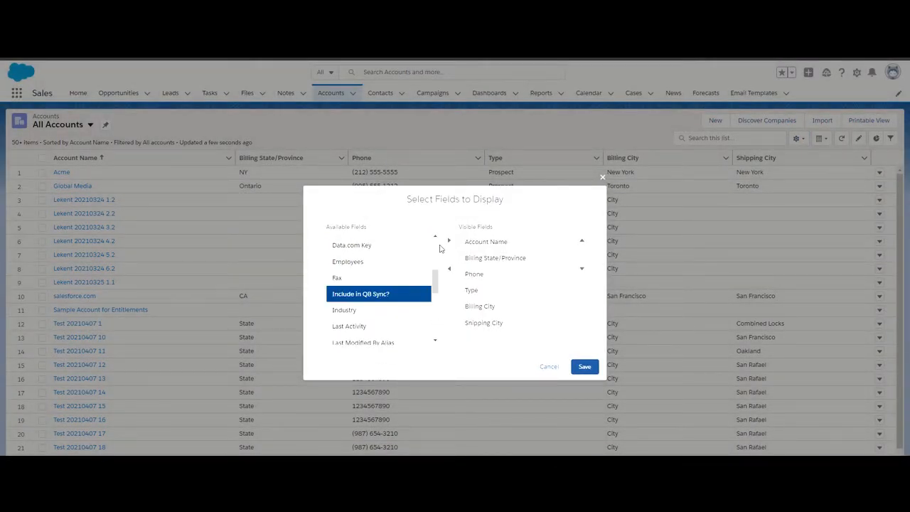
left_click(449, 240)
Place "Include in QB Sync?" directly after Account Name in the visible field order and save the column selection
left_click(515, 339)
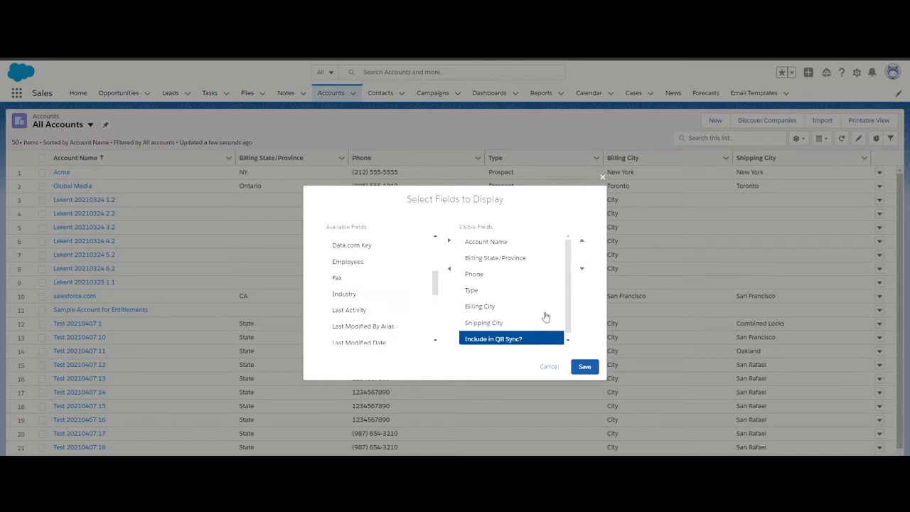
left_click(582, 242)
left_click(582, 243)
left_click(582, 243)
left_click(582, 242)
left_click(583, 243)
left_click(582, 242)
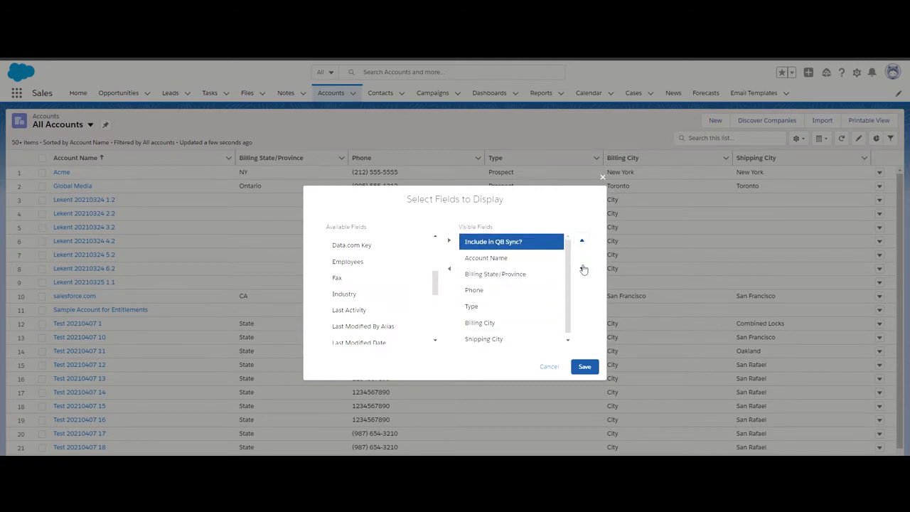
left_click(582, 268)
left_click(585, 367)
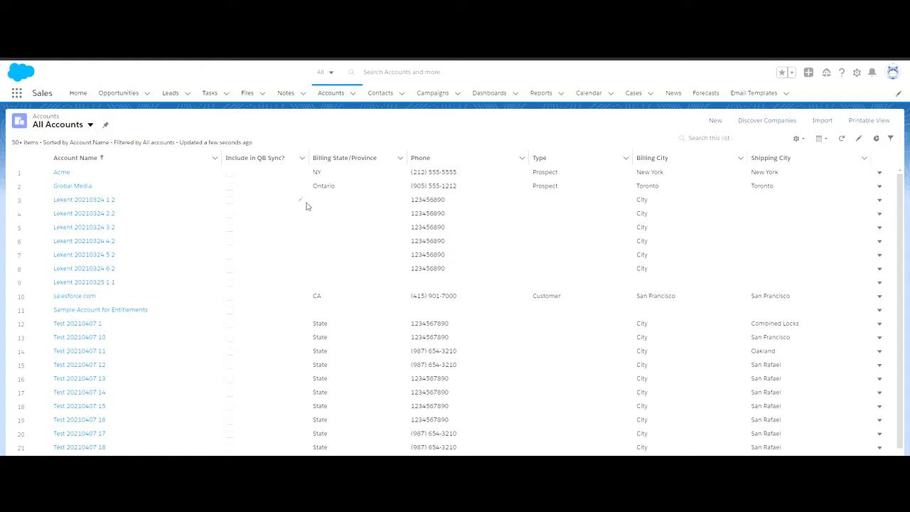
Enable "Include in QB Sync?" for accounts Lekent 20210324 1.2 and 2.2, save, and open the Included in QB Records list view
left_click(231, 204)
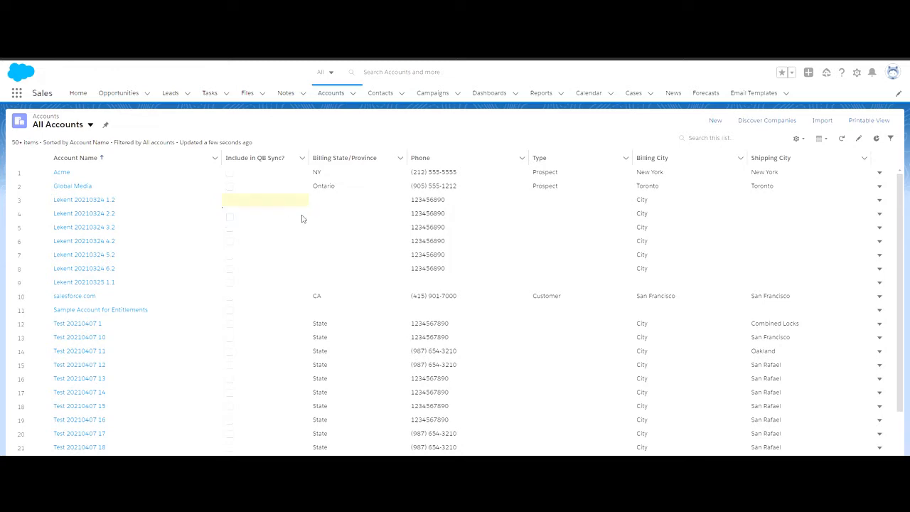
left_click(229, 216)
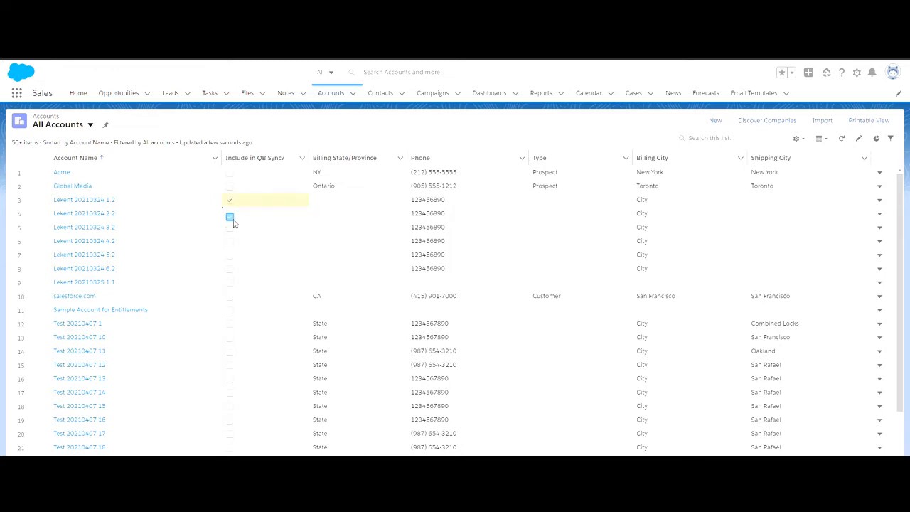
left_click(471, 464)
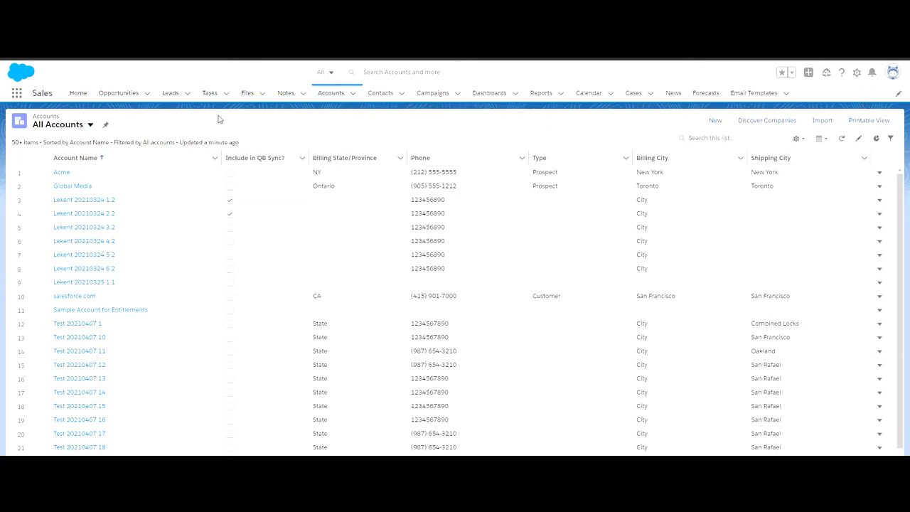
left_click(79, 127)
left_click(96, 173)
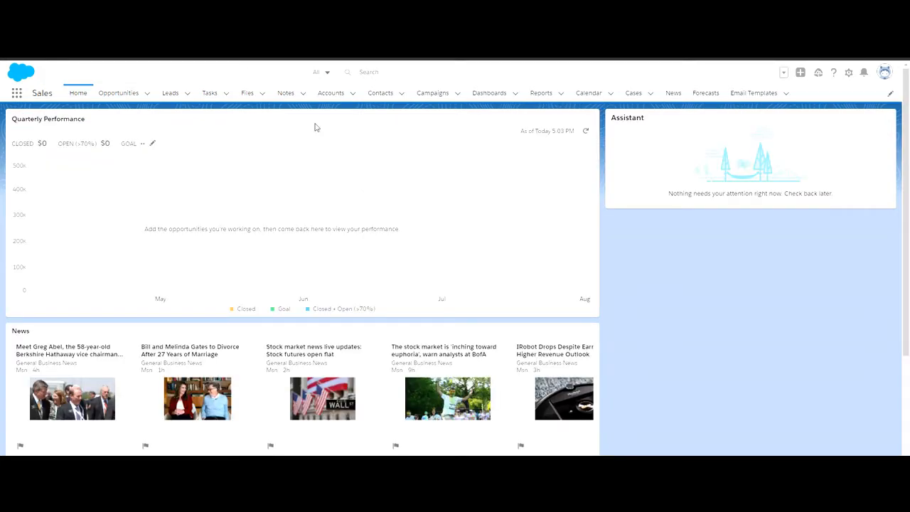
Open the QLekkerAdmin app and configure the sync direction with Salesforce as the source, continuing to the record types
left_click(17, 94)
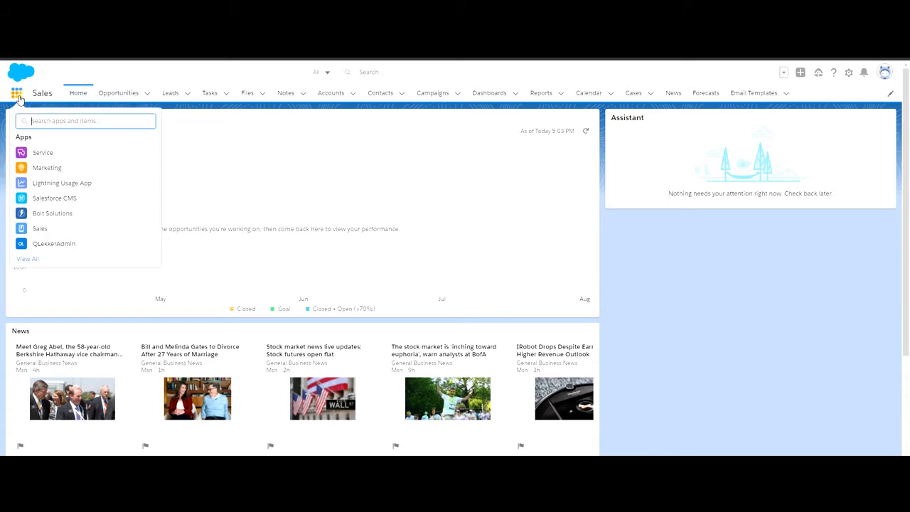
left_click(50, 244)
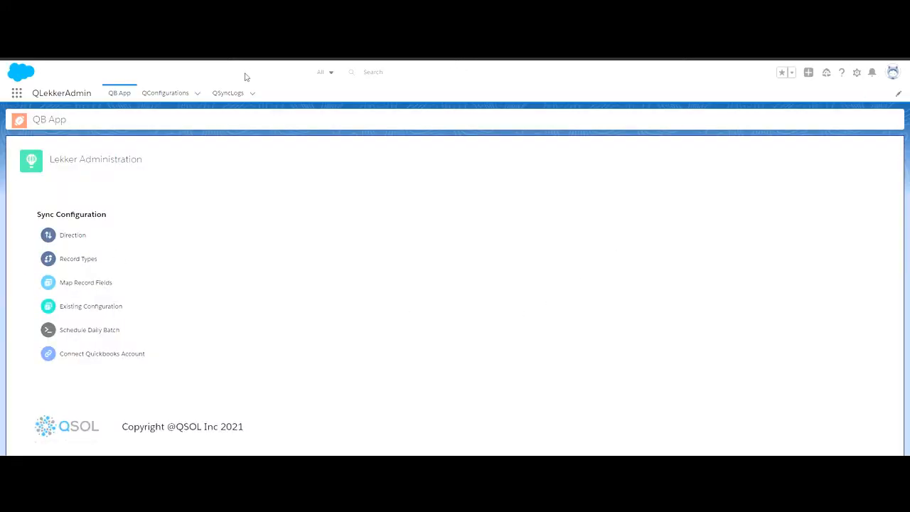
left_click(98, 236)
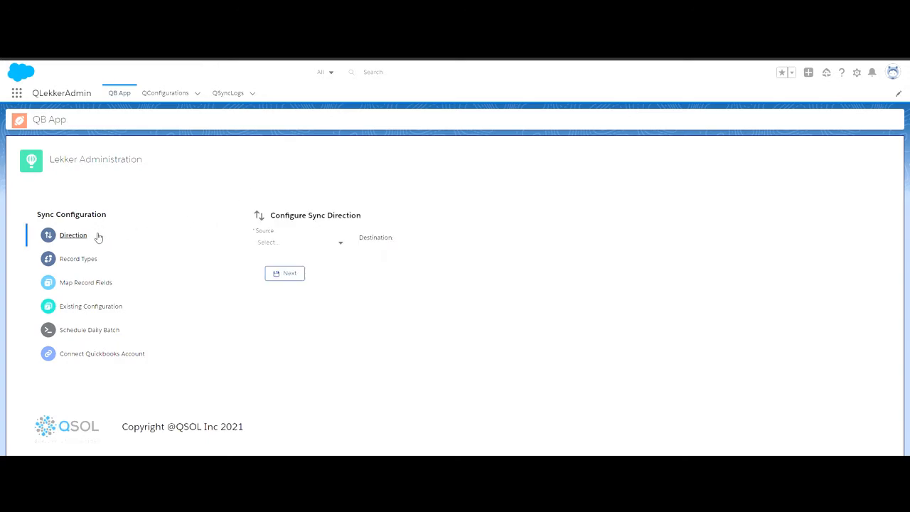
left_click(329, 242)
left_click(321, 264)
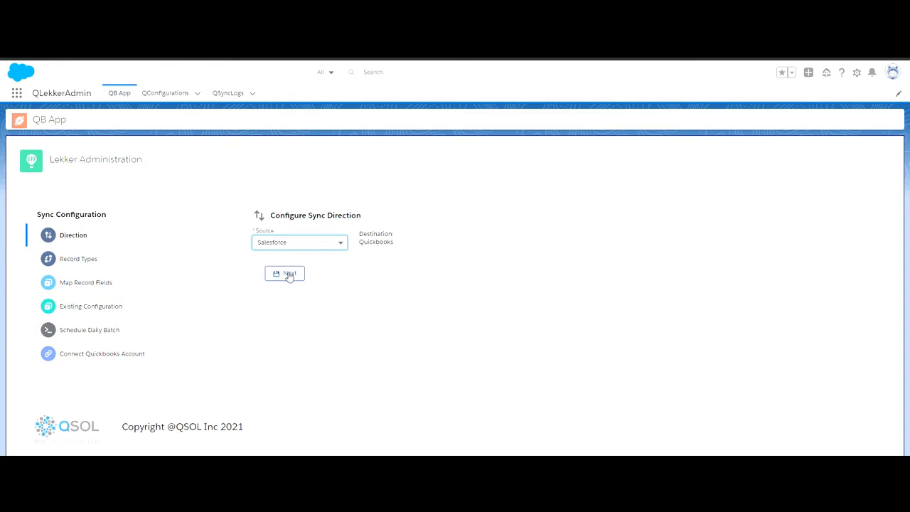
left_click(289, 275)
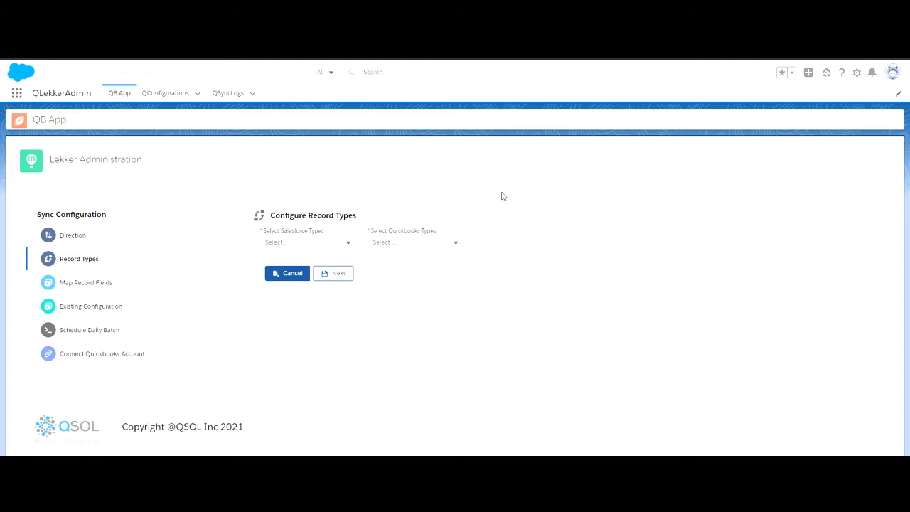
Pair the Salesforce record type Account with the Quickbooks type Customer and continue to the field mapping
left_click(341, 243)
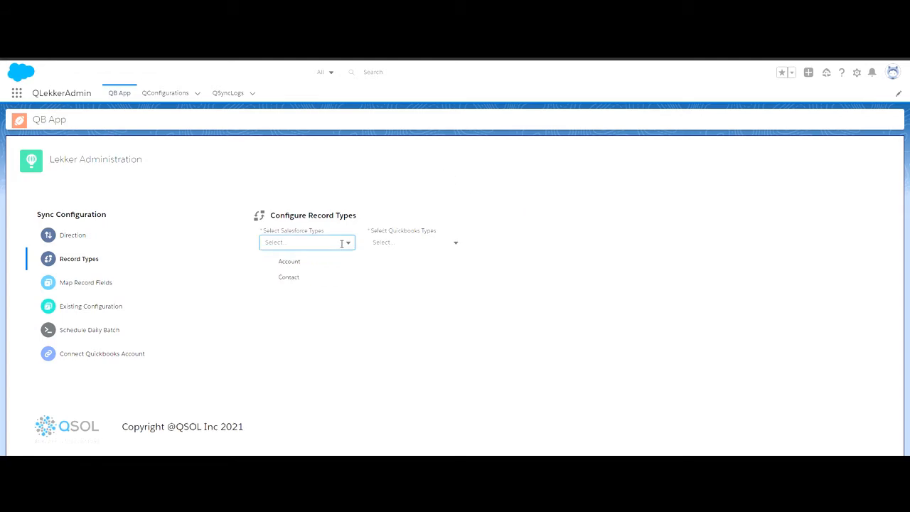
left_click(341, 261)
left_click(403, 243)
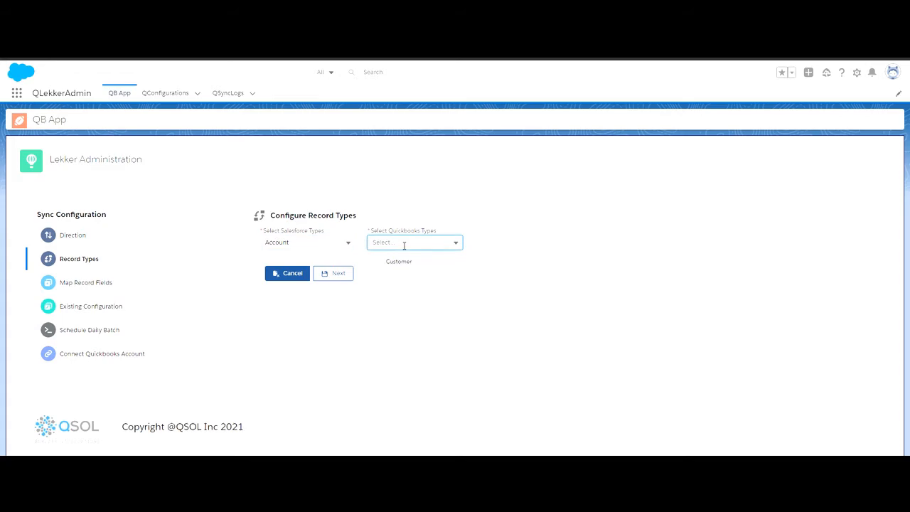
left_click(406, 261)
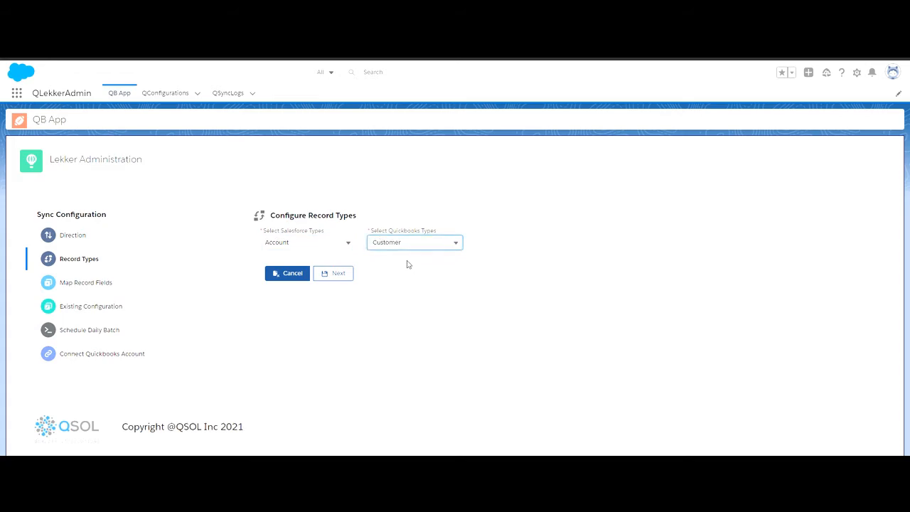
left_click(346, 277)
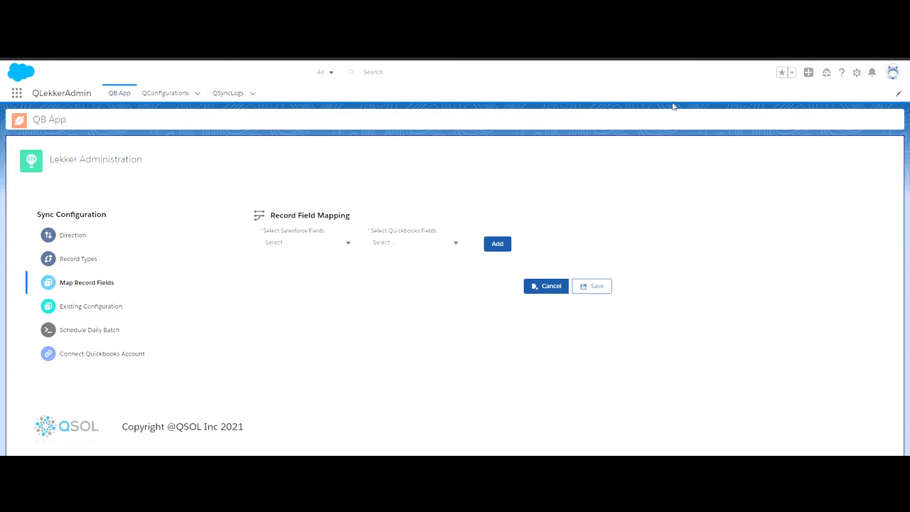
Add a field mapping from the Salesforce field Account Name to the Quickbooks field DisplayName
left_click(354, 244)
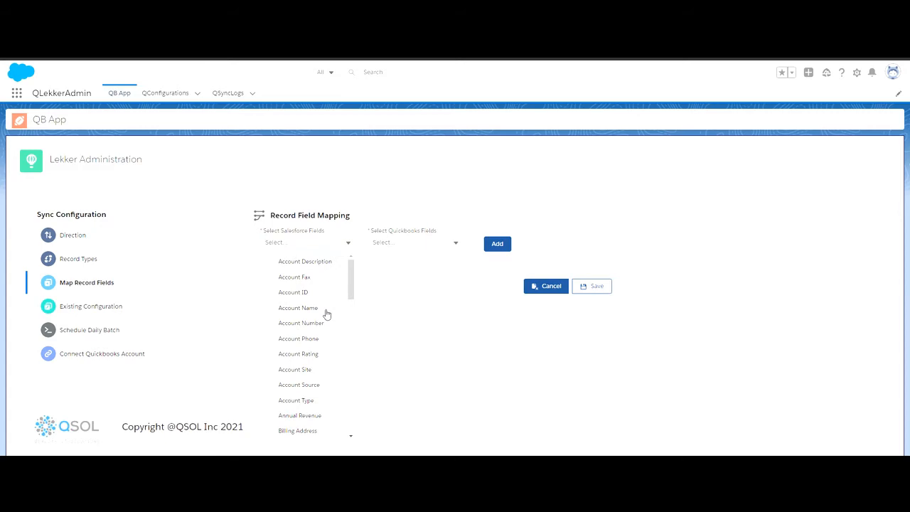
left_click(326, 309)
left_click(427, 246)
left_click_drag(456, 277, 455, 325)
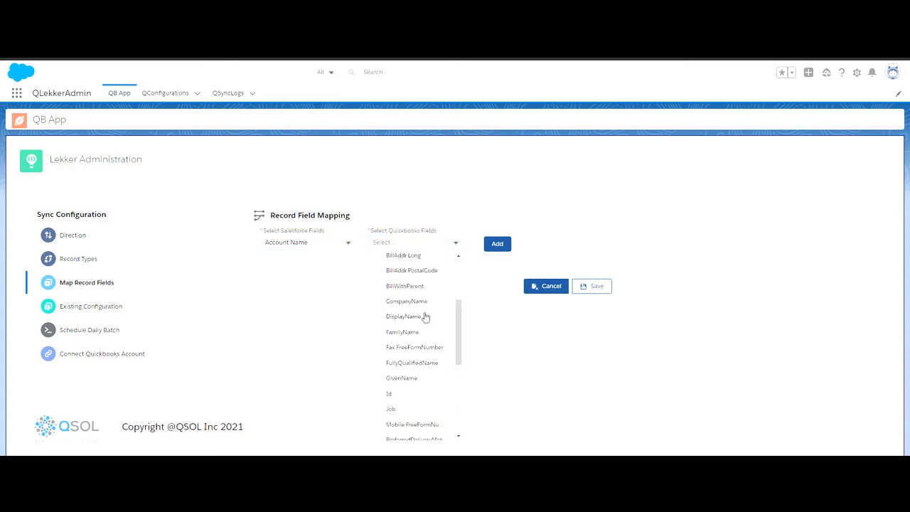
left_click(424, 317)
left_click(496, 243)
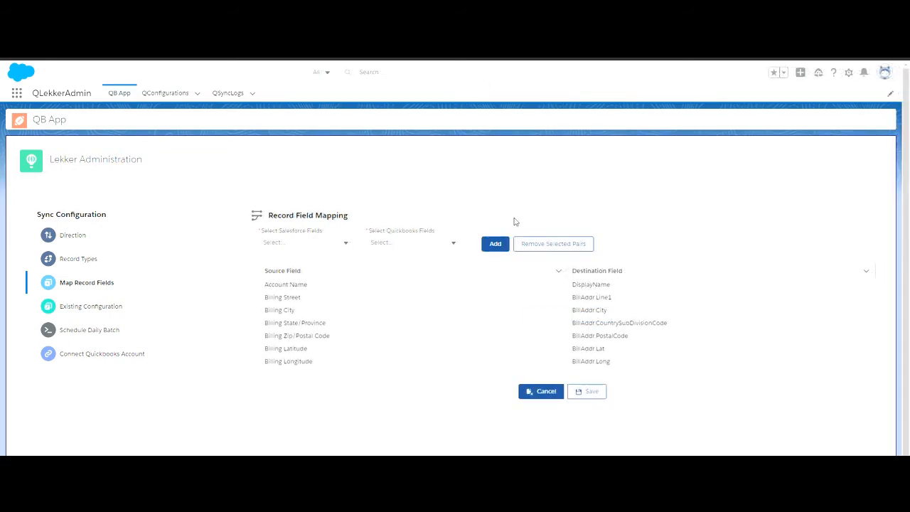
Remove the Billing Longitude to BillAddr.Long pair from the record field mapping and try to save the mapping
left_click(254, 363)
left_click(525, 246)
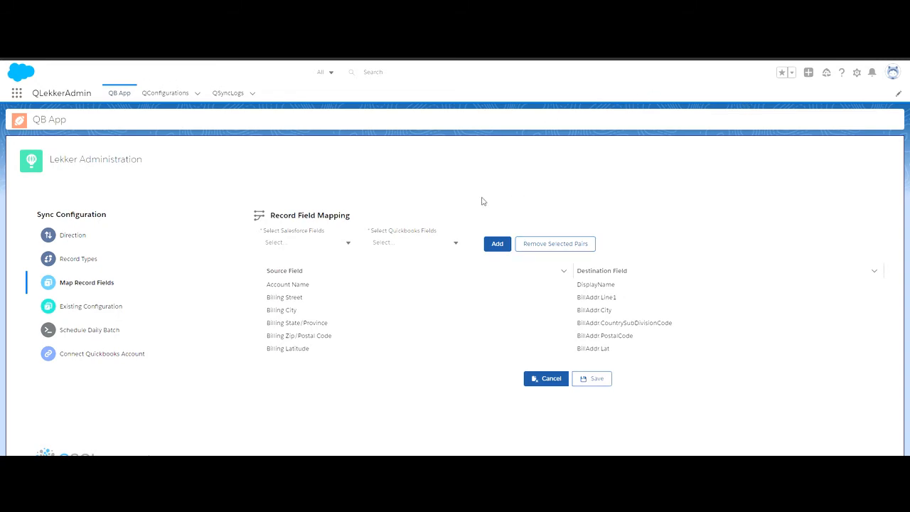
left_click(597, 380)
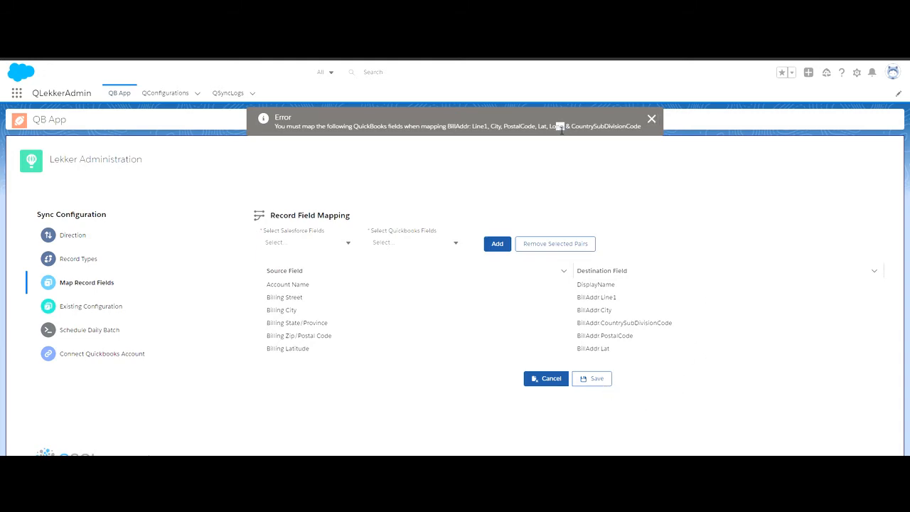
Add a field mapping from the Salesforce field Billing Longitude to the Quickbooks field BillAddr.Long and save the record field mapping
left_click(314, 244)
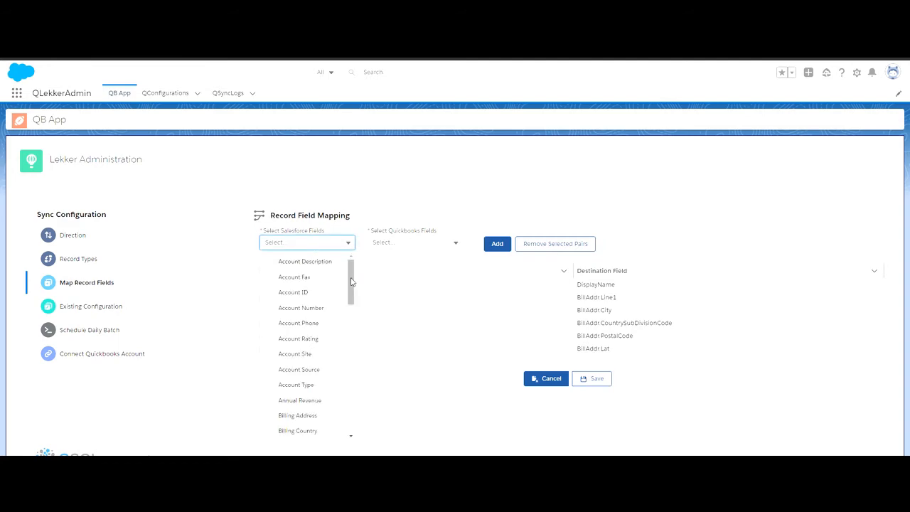
left_click_drag(349, 284, 357, 309)
left_click(325, 243)
scroll(325, 309, "down", 3)
left_click(323, 320)
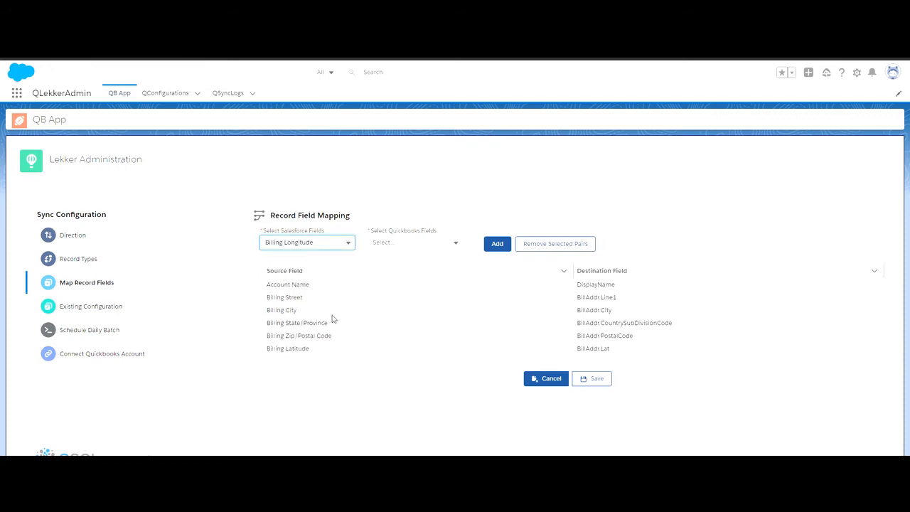
left_click(442, 243)
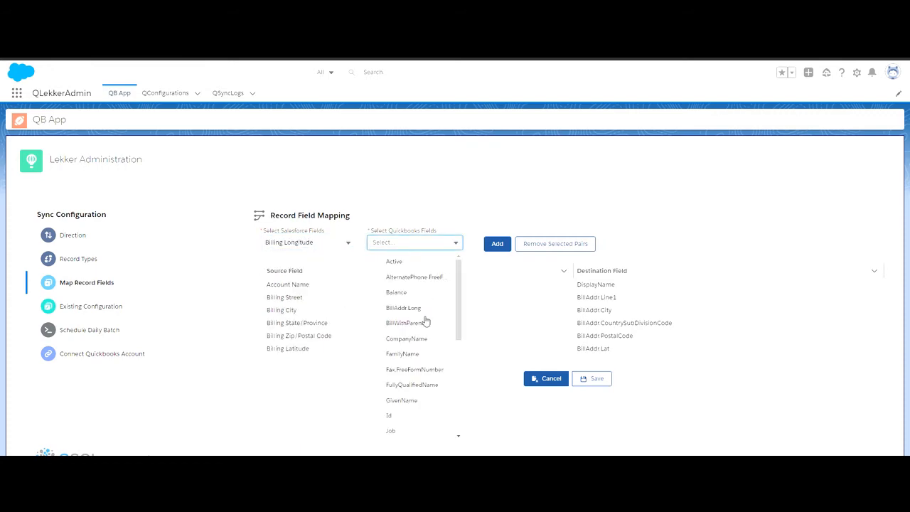
left_click(422, 310)
left_click(497, 244)
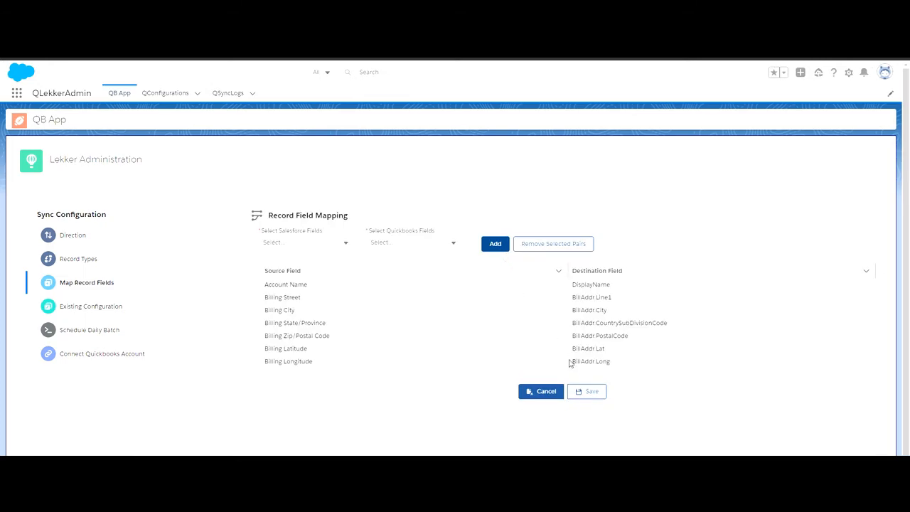
left_click(584, 391)
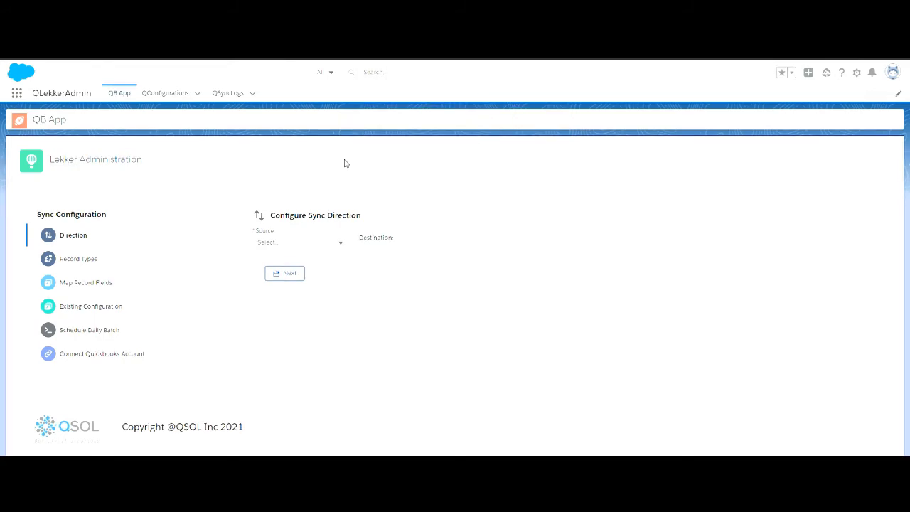
Open the Accounts object in the Included in QB Records list view and check the accounts' QB External Id values
left_click(16, 93)
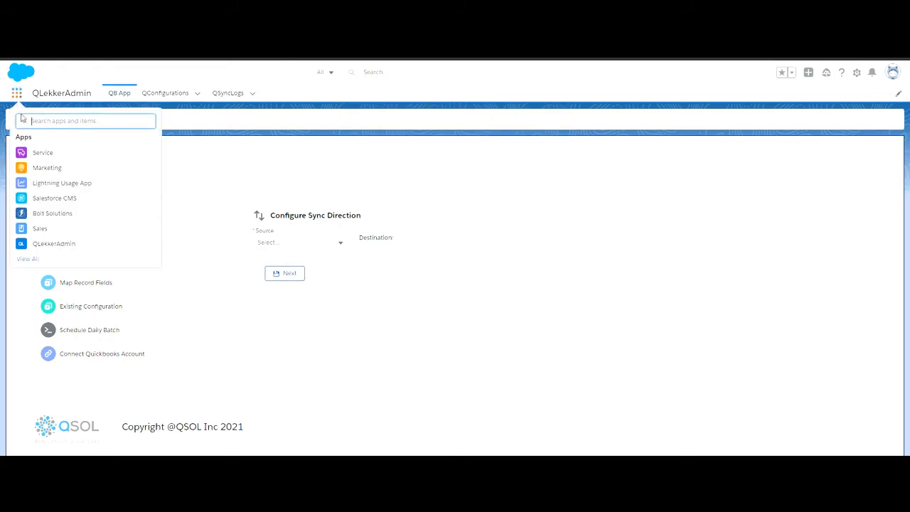
left_click(28, 258)
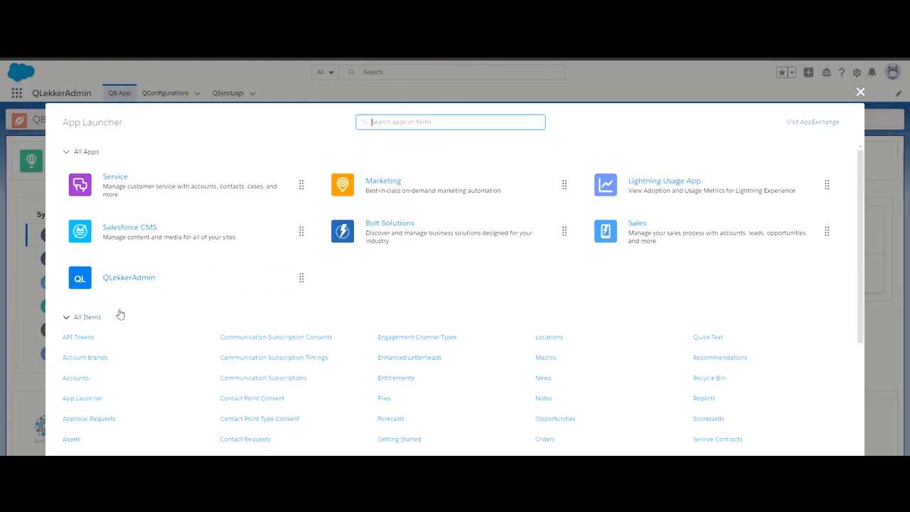
left_click(76, 378)
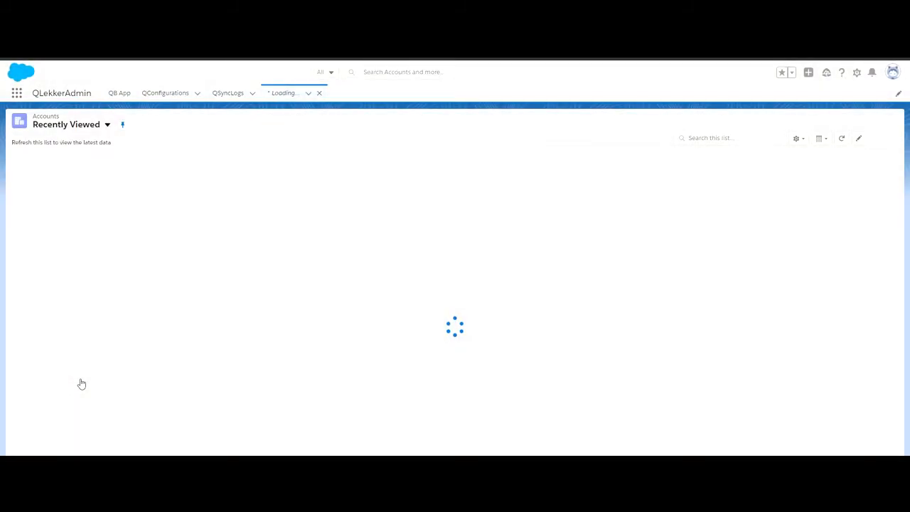
left_click(102, 126)
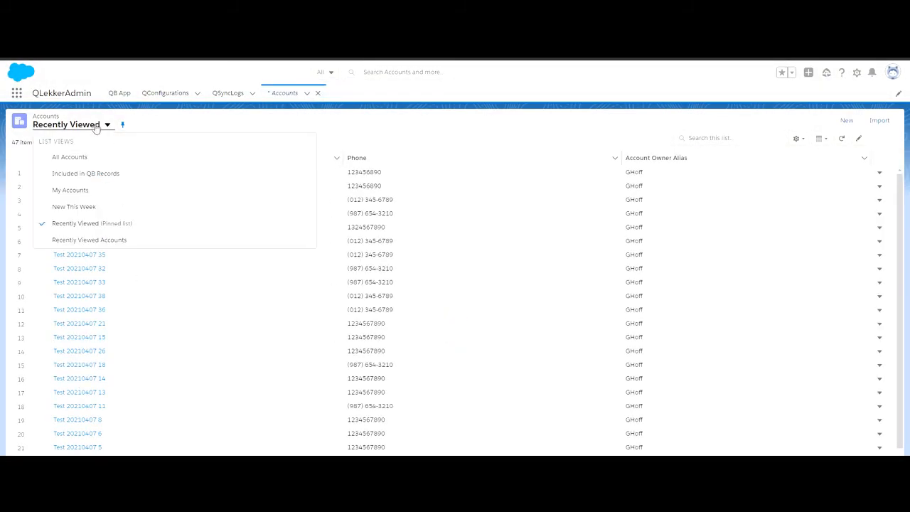
left_click(103, 176)
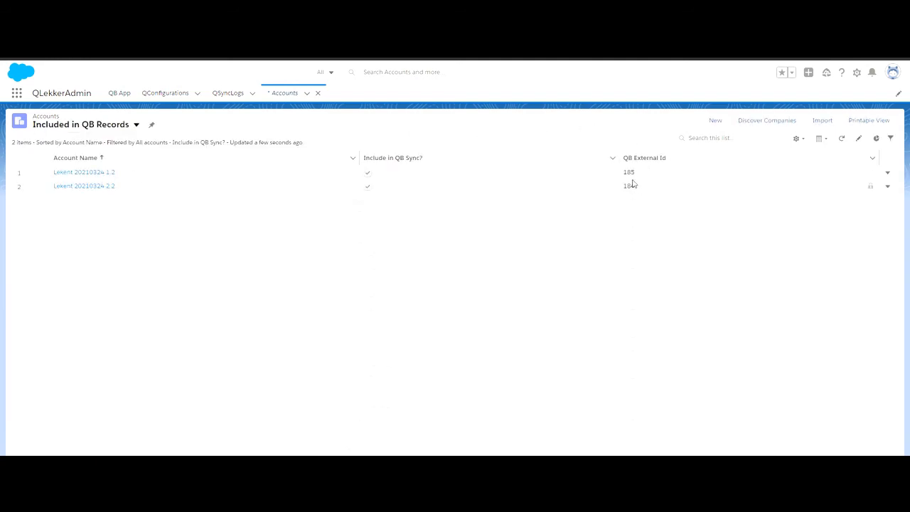
left_click(633, 182)
left_click(639, 187)
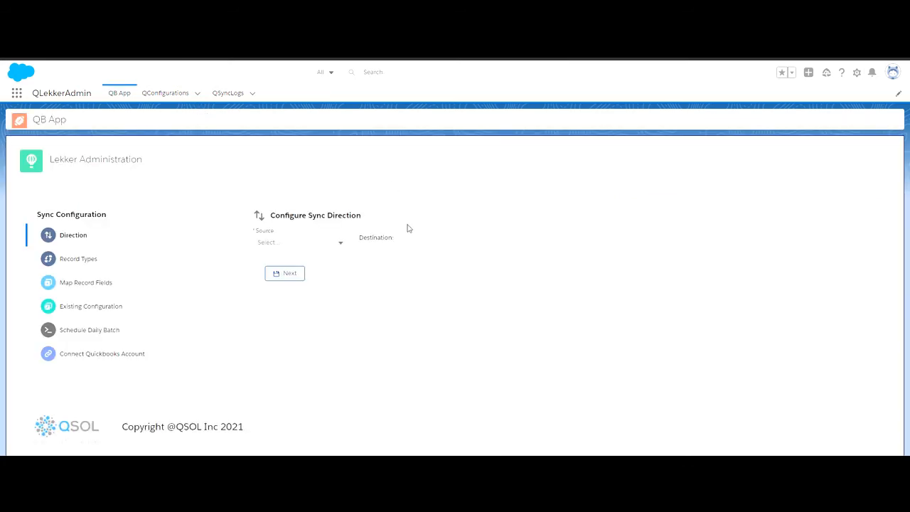
In the QB App, set Salesforce as the sync source and continue to the record types
left_click(340, 243)
left_click(332, 263)
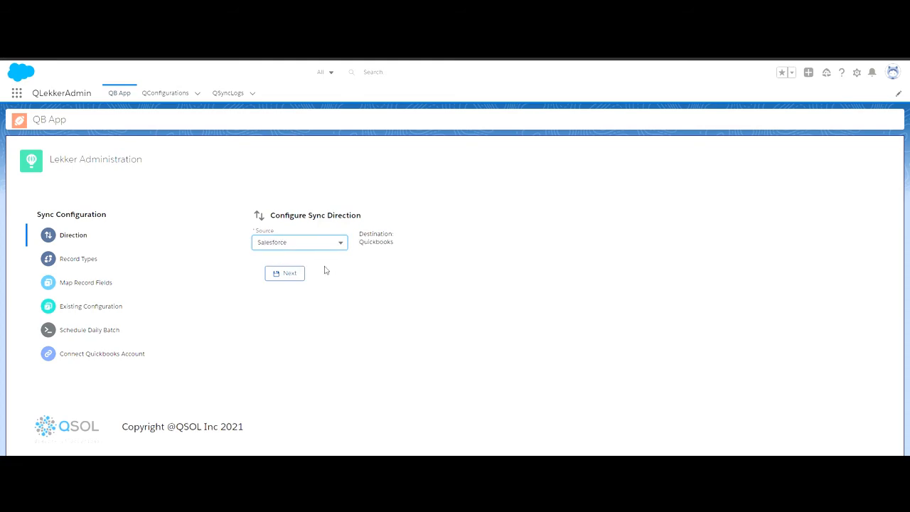
left_click(302, 275)
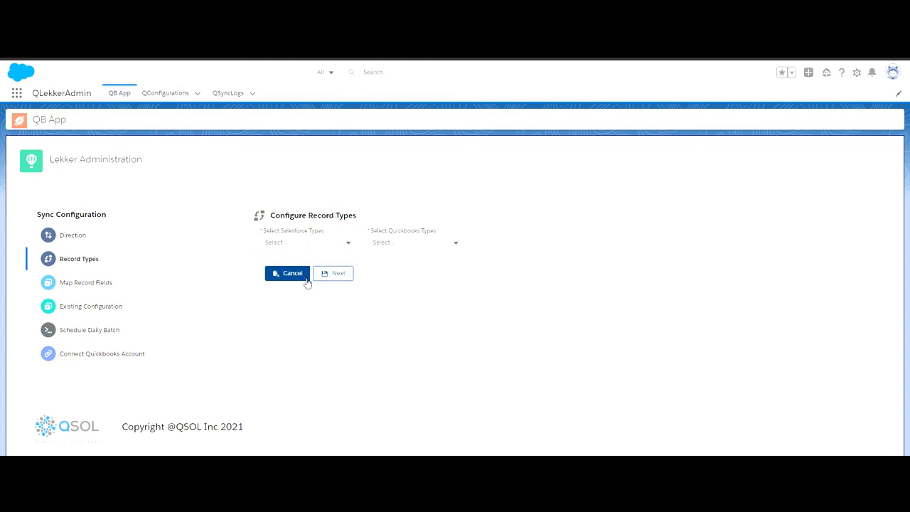
Select the Salesforce type Account and the Quickbooks type Customer and continue to their existing mapping configuration
left_click(353, 245)
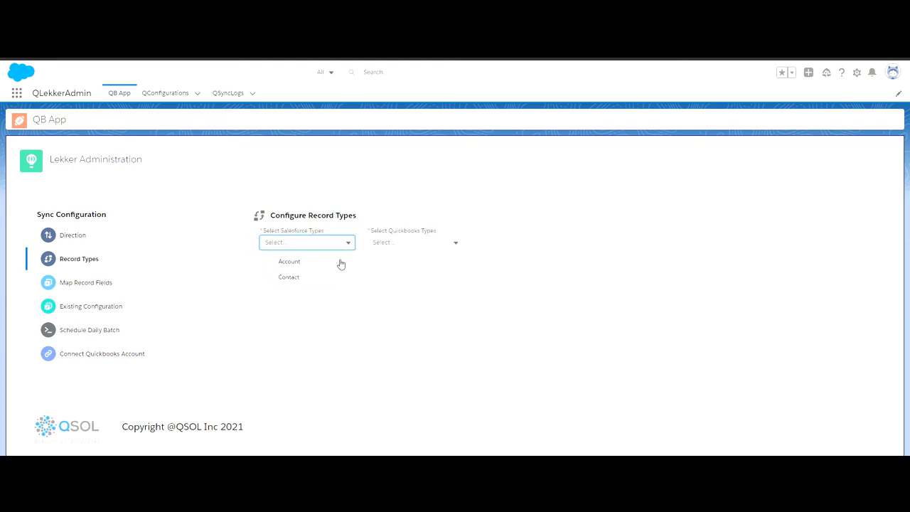
left_click(339, 262)
left_click(400, 249)
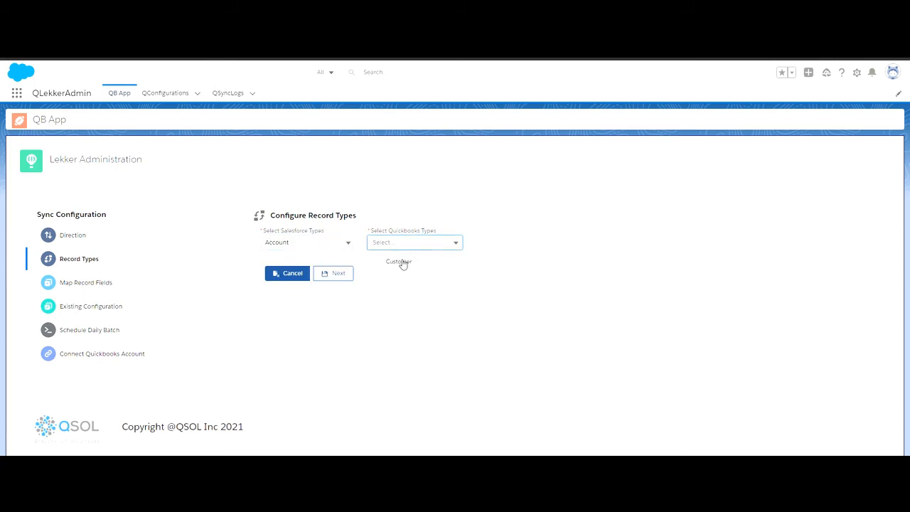
left_click(402, 261)
left_click(348, 279)
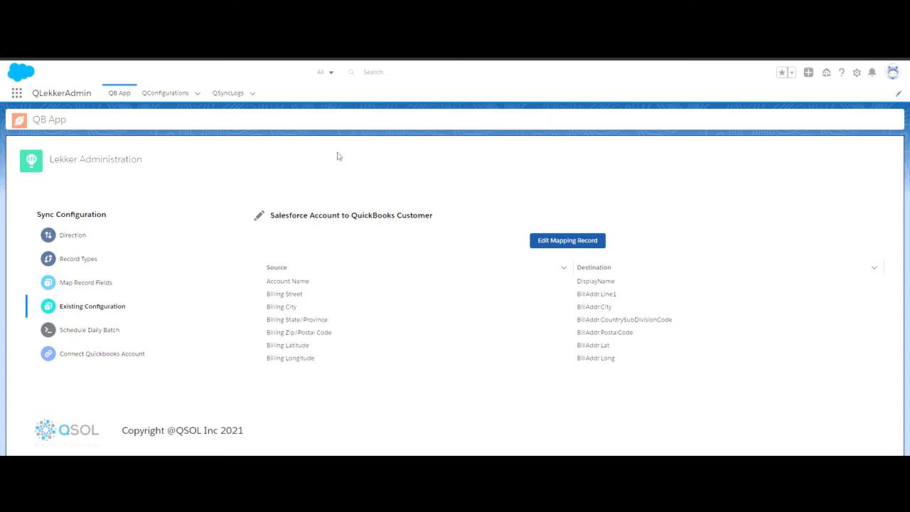
Edit the existing mapping record by adding Account Phone paired with PrimaryPhone.FreeFormNumber, and save it
left_click(567, 241)
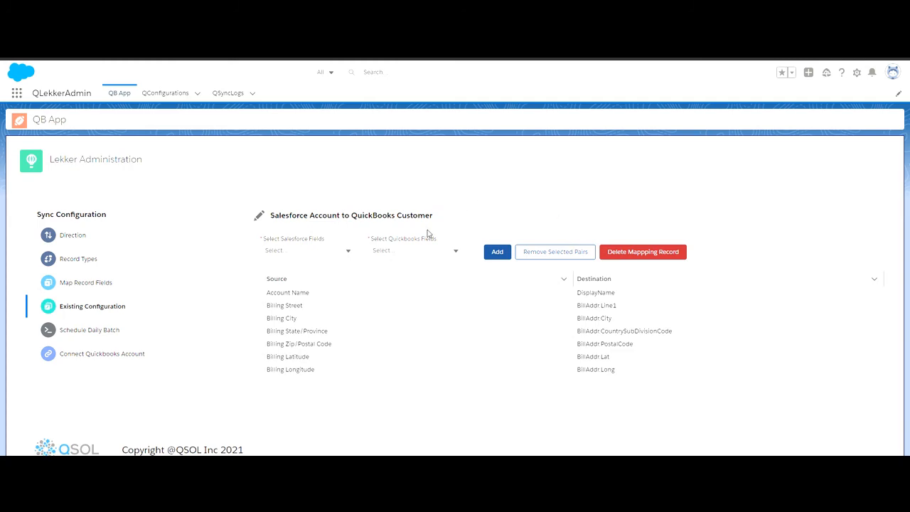
left_click(317, 255)
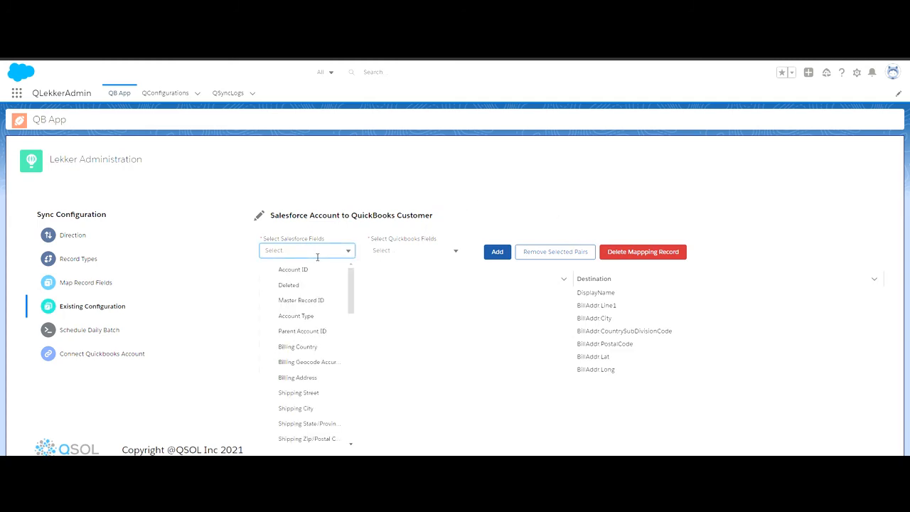
left_click_drag(351, 294, 357, 331)
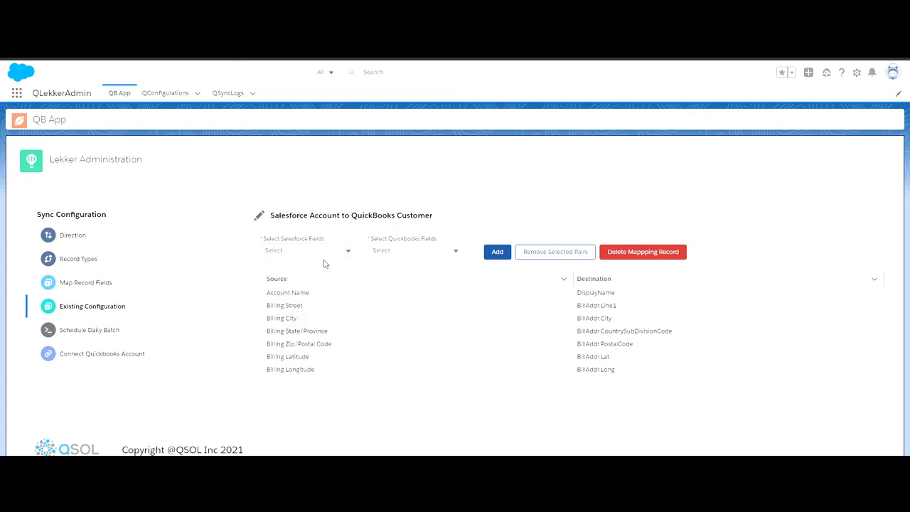
left_click(319, 255)
scroll(307, 320, "down", 5)
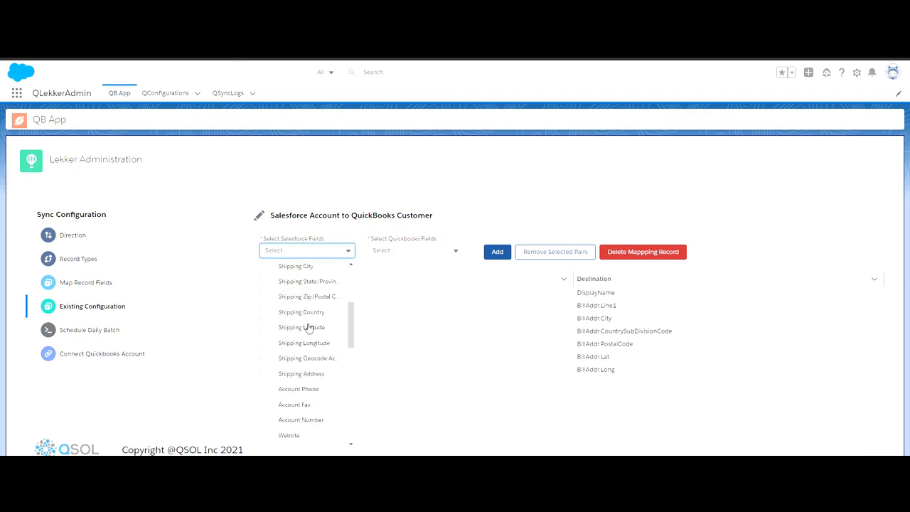
left_click(319, 390)
left_click(459, 252)
scroll(429, 349, "down", 5)
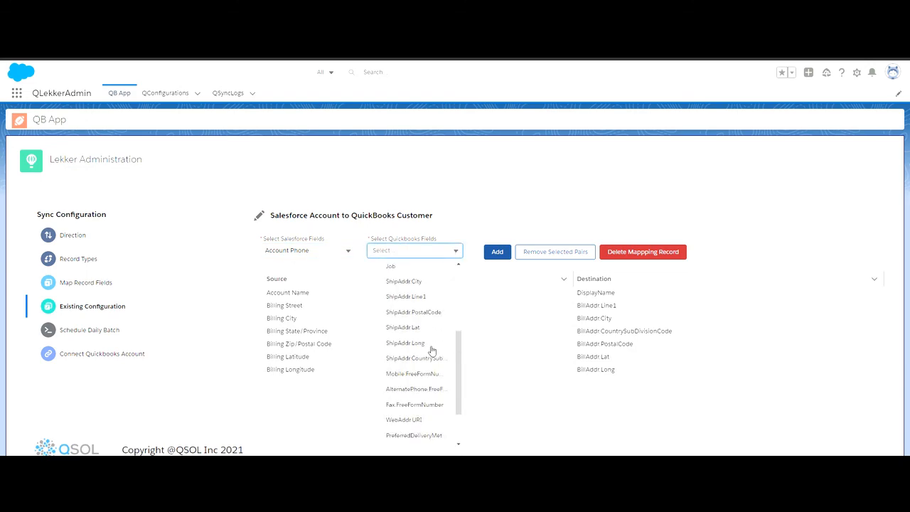
scroll(439, 342, "up", 3)
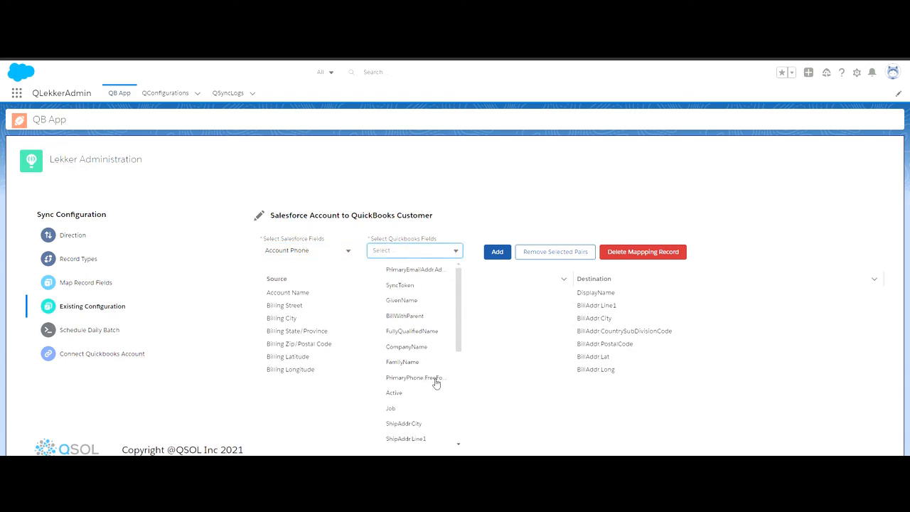
left_click(434, 378)
left_click(509, 258)
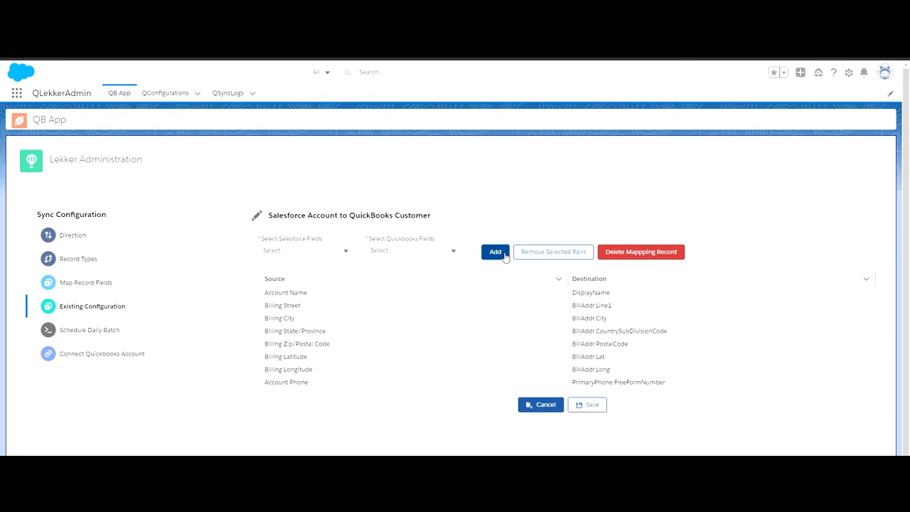
left_click(593, 404)
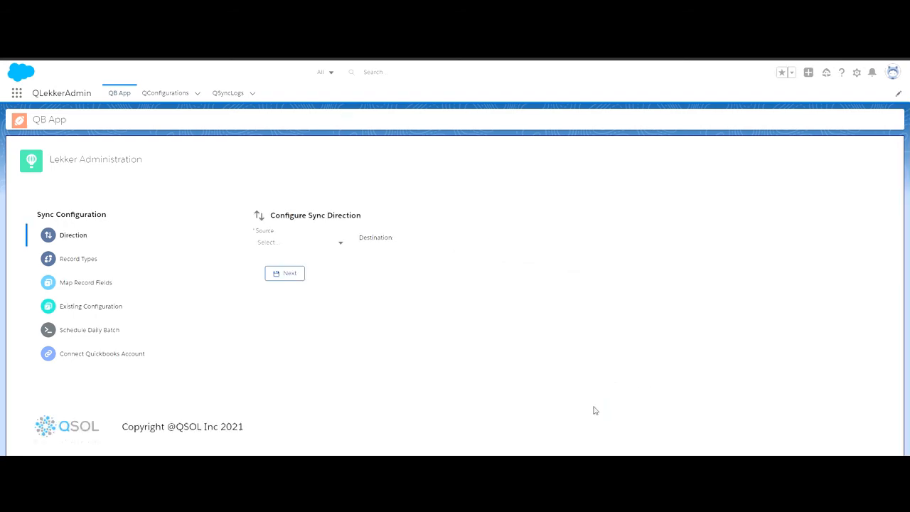